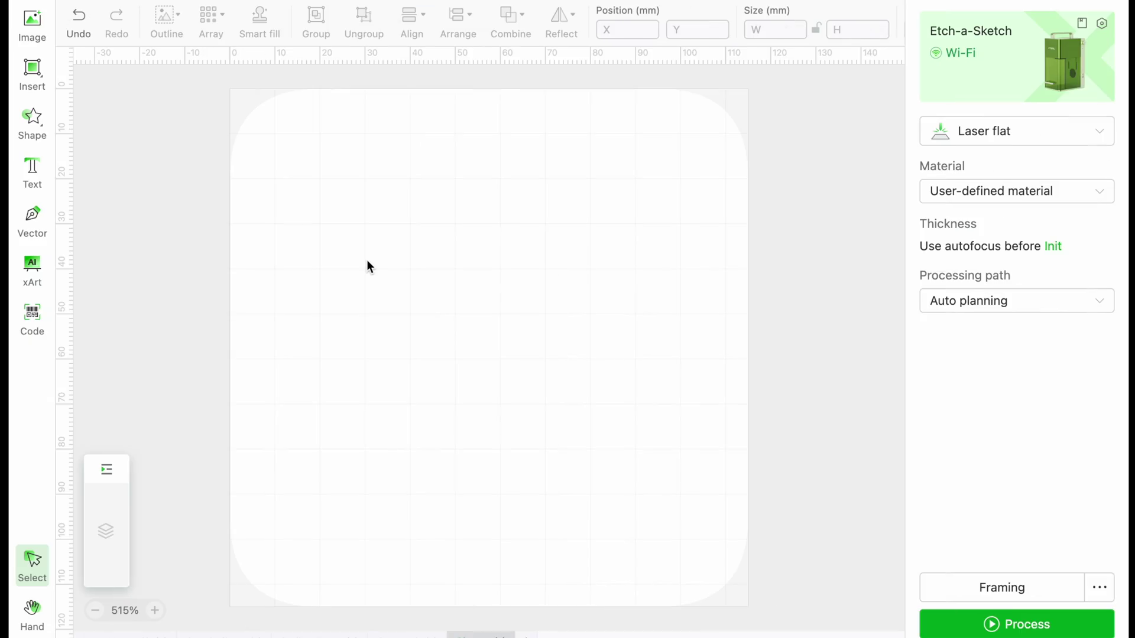
Step: Add a text object reading 'Checo' in the Gorditas font
left_click(33, 170)
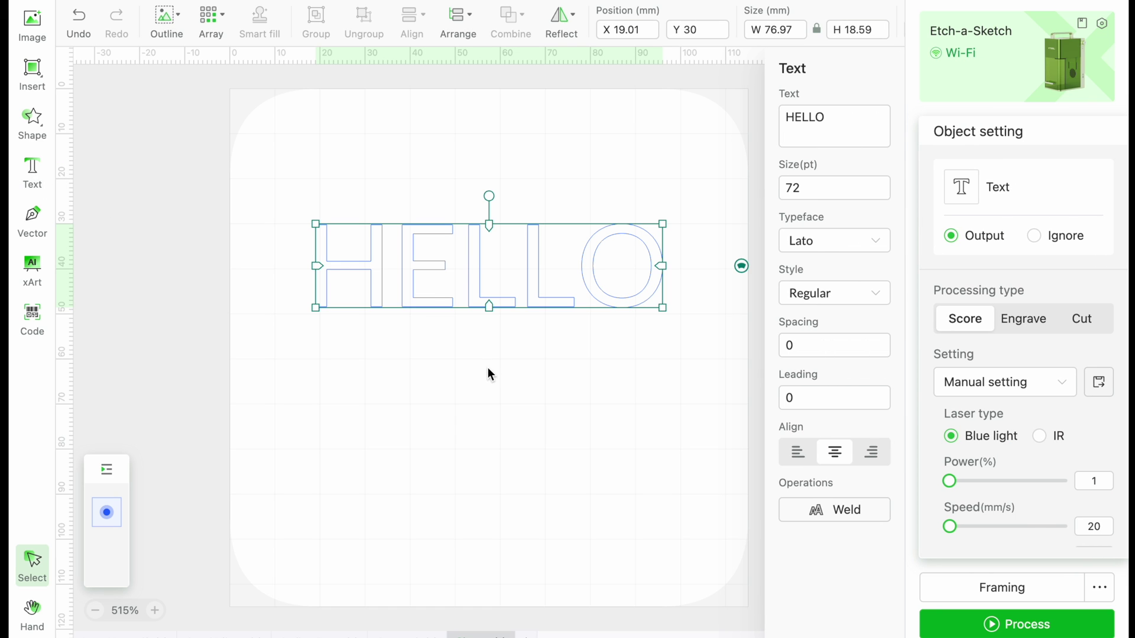
left_click(854, 116)
left_click_drag(853, 116, 722, 106)
type("Checo")
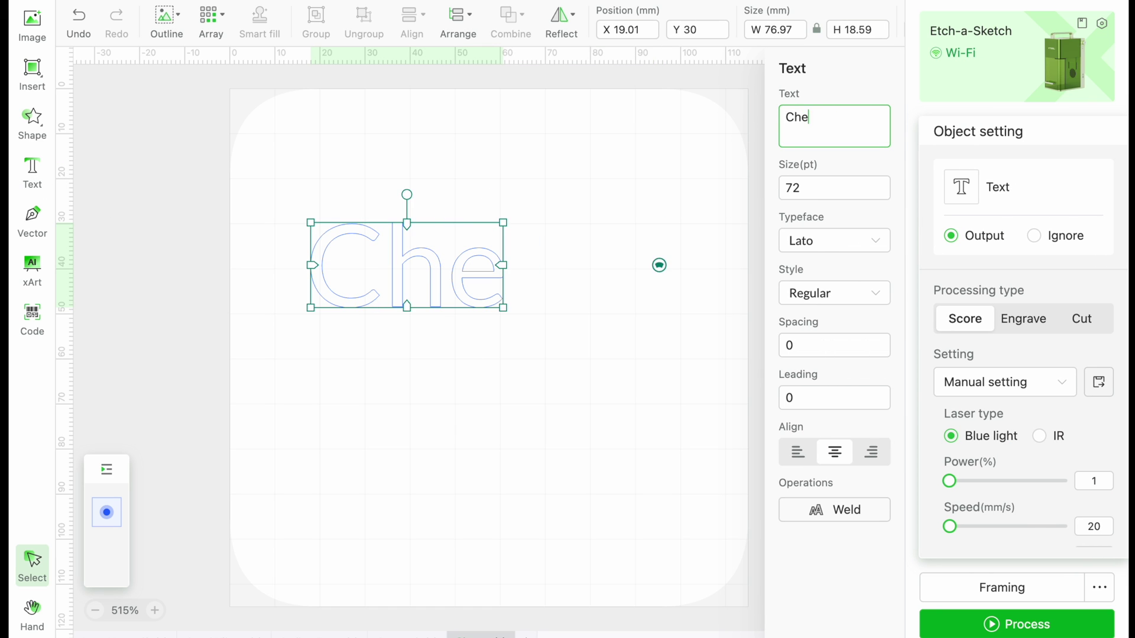
left_click(810, 248)
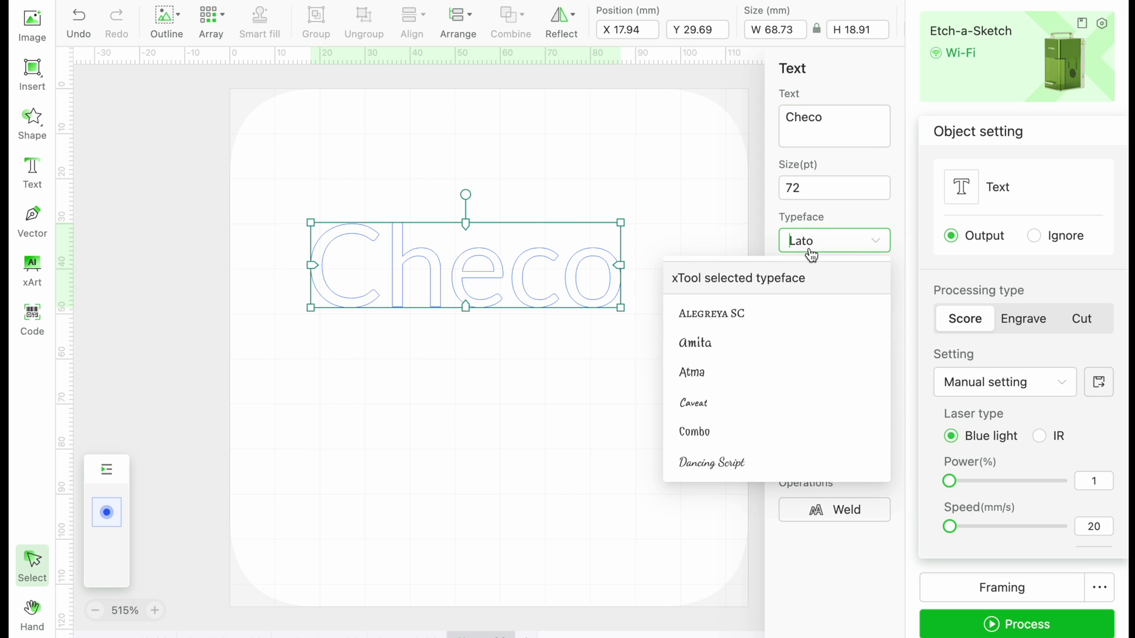
scroll(747, 380, "down", 3)
left_click(732, 413)
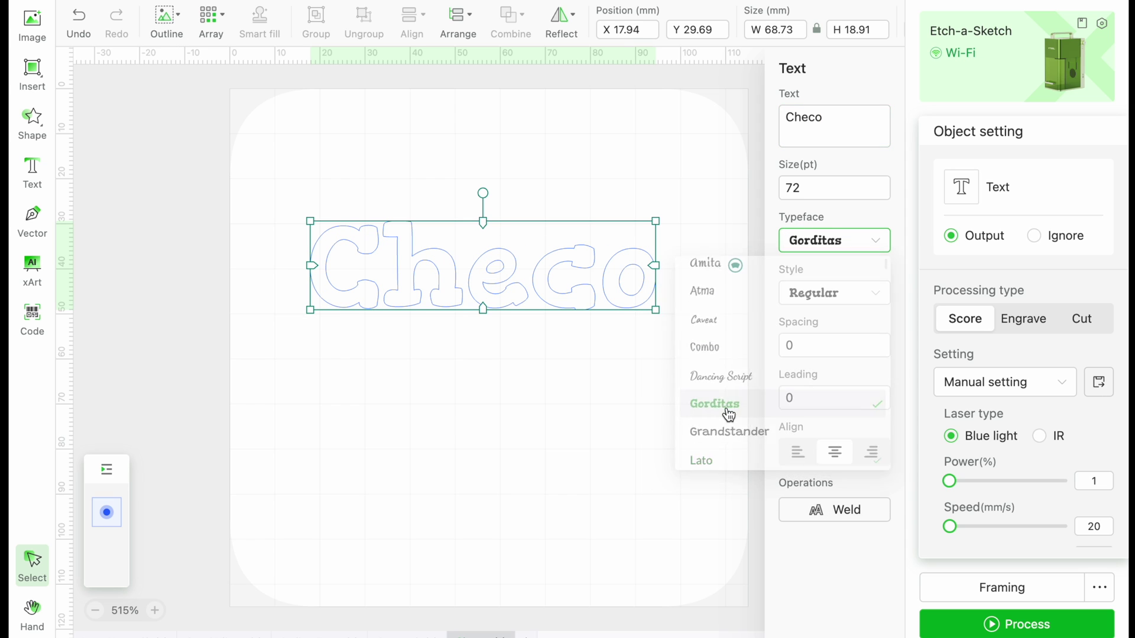
Step: Create a 5 mm outline around the text and subtract the lettering from it
left_click(179, 34)
left_click(195, 81)
type("5")
key("Return")
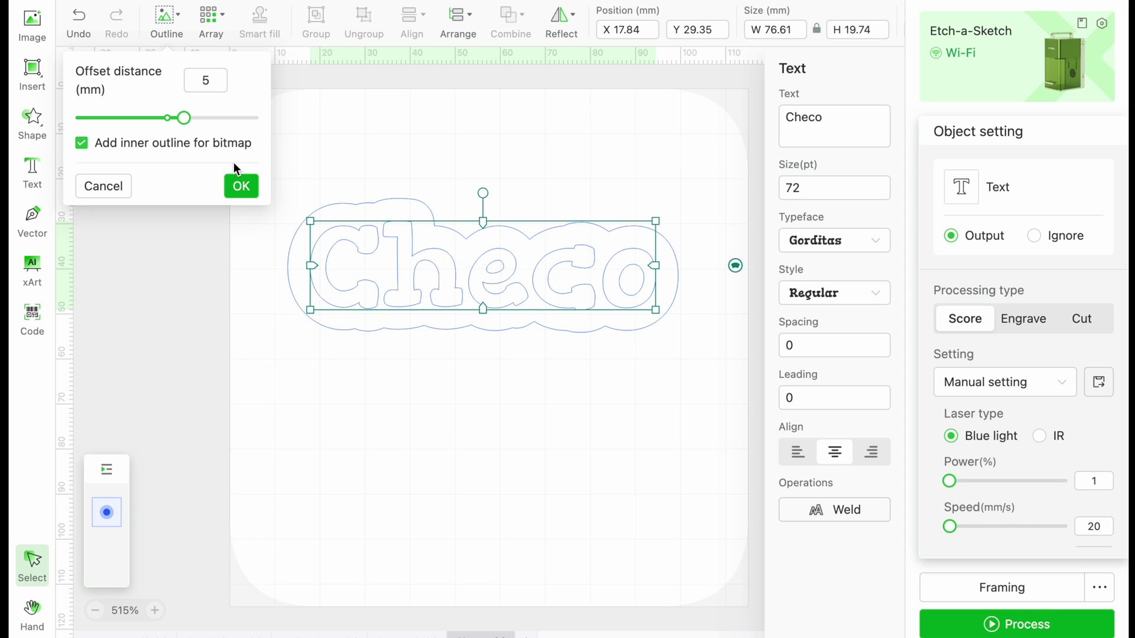
left_click(240, 187)
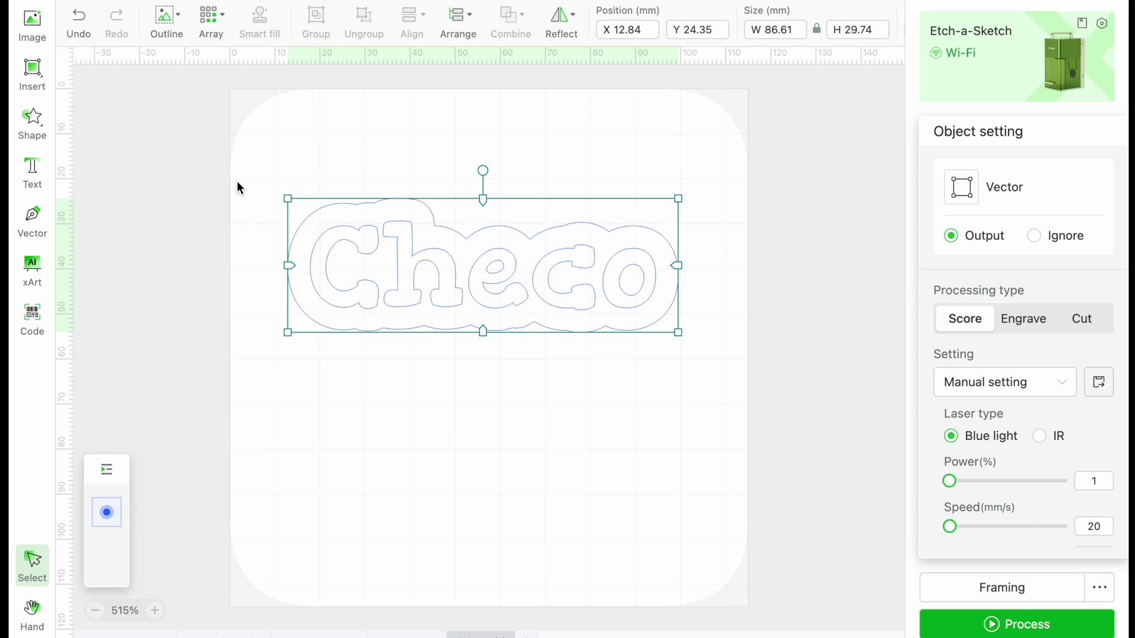
left_click_drag(317, 169, 424, 341)
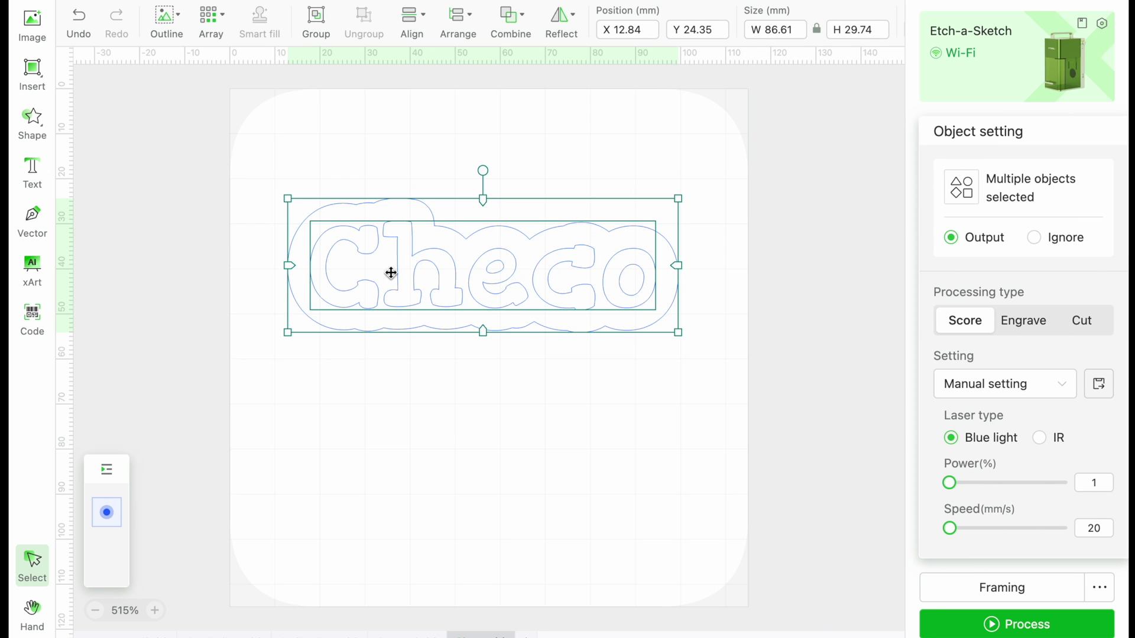
left_click(523, 24)
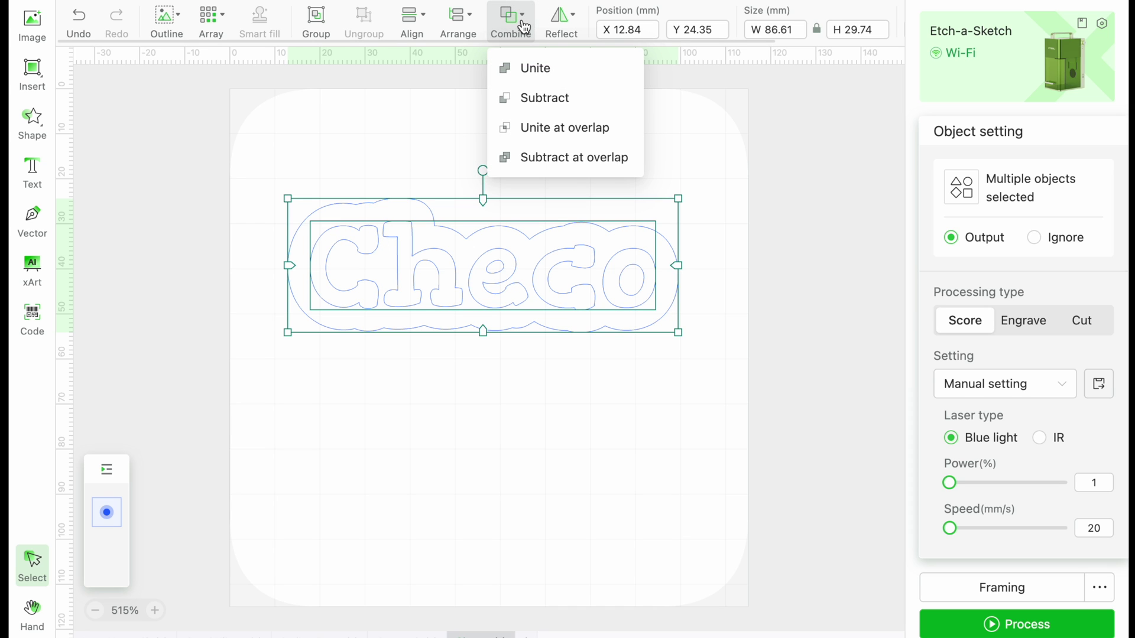
left_click(543, 159)
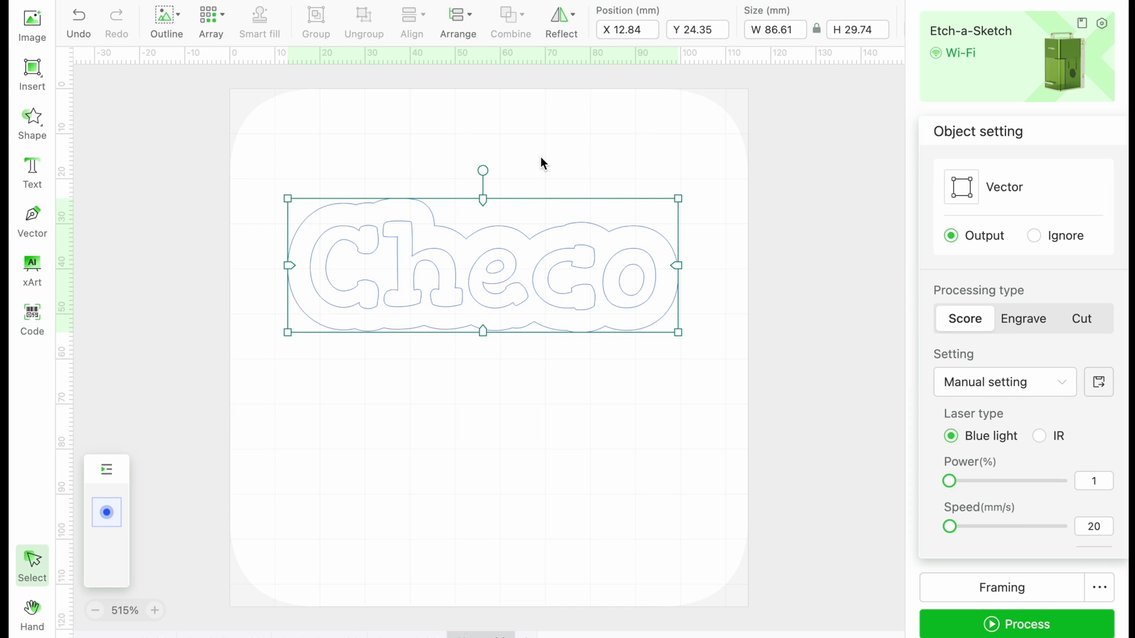
Step: Set the Checo tag to Engrave and stack a green-layer duplicate exactly over it
left_click_drag(550, 239, 557, 321)
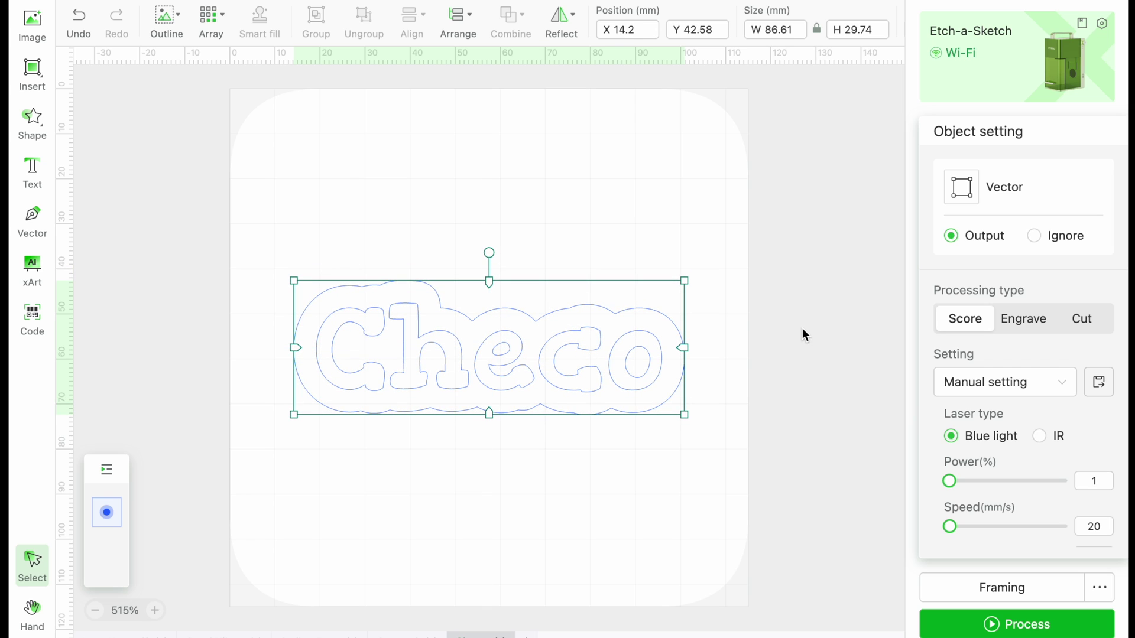
left_click(1027, 314)
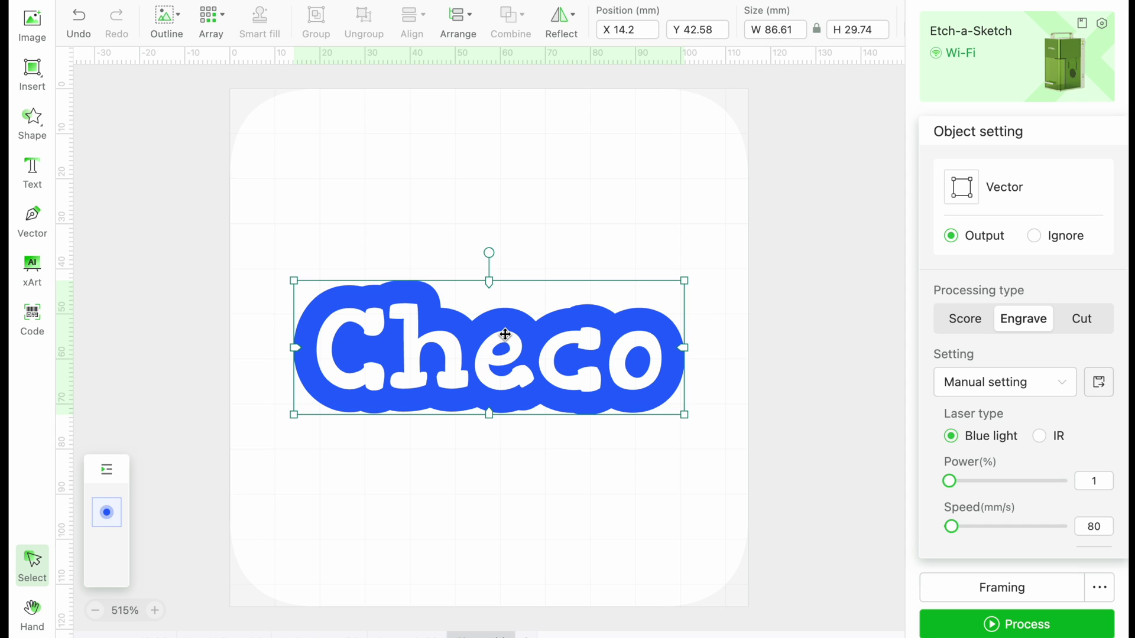
key("ctrl+d")
left_click_drag(524, 360, 520, 240)
right_click(518, 241)
left_click(615, 491)
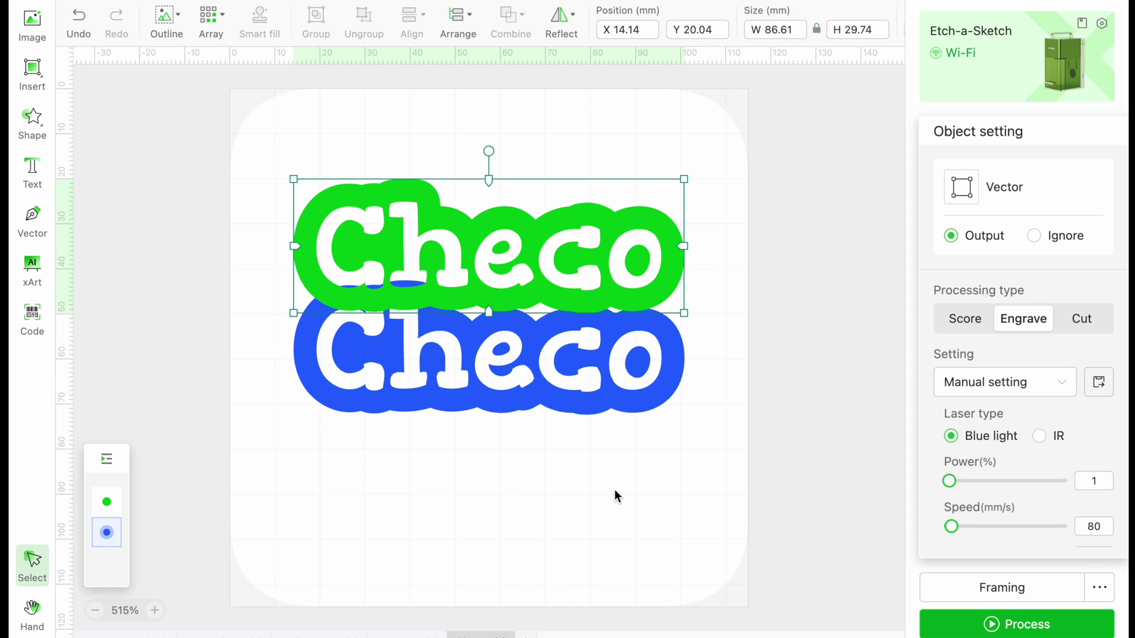
left_click_drag(524, 213, 520, 305)
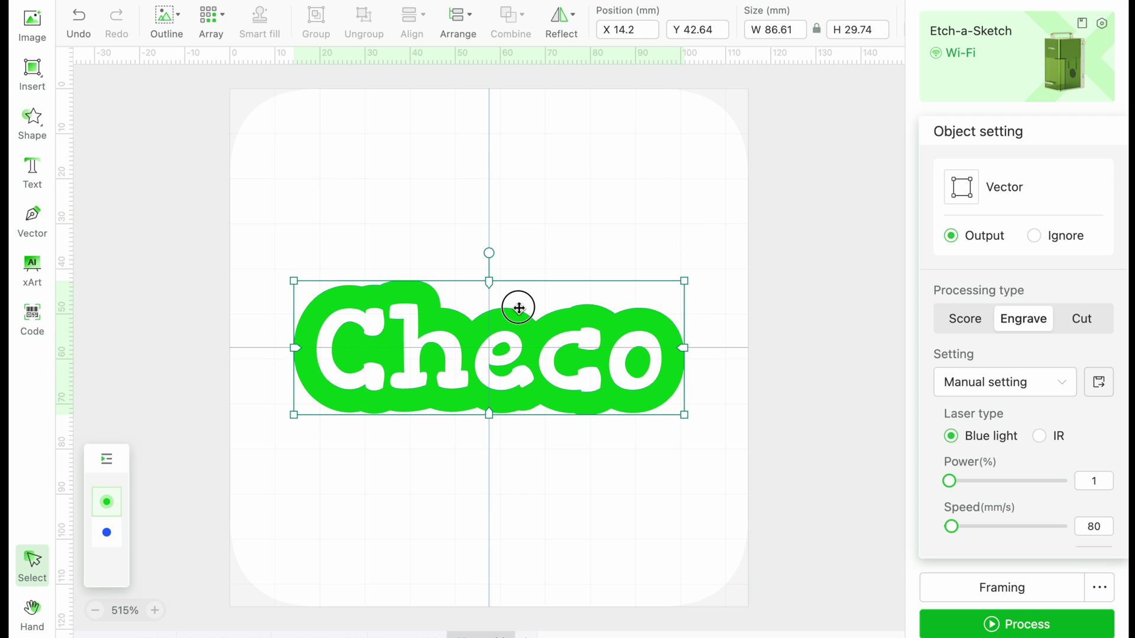
Step: Switch the green copy of the Checo tag to Score
left_click(966, 319)
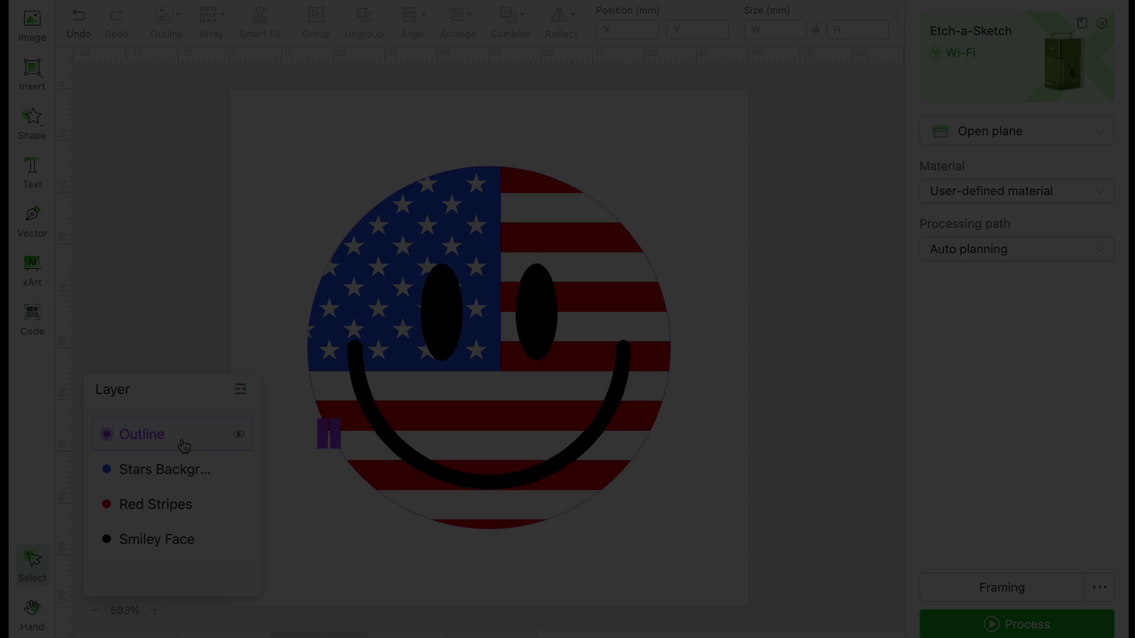
Step: Review the settings of the Outline, Stars Background, Red Stripes and Smiley Face layers
left_click(182, 445)
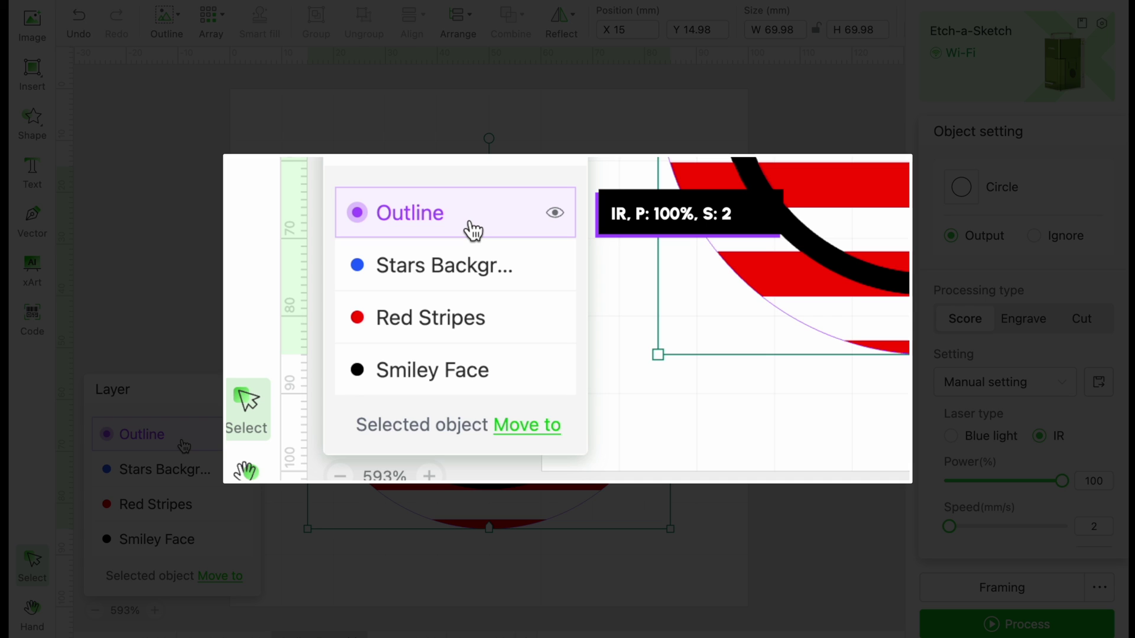
left_click(176, 469)
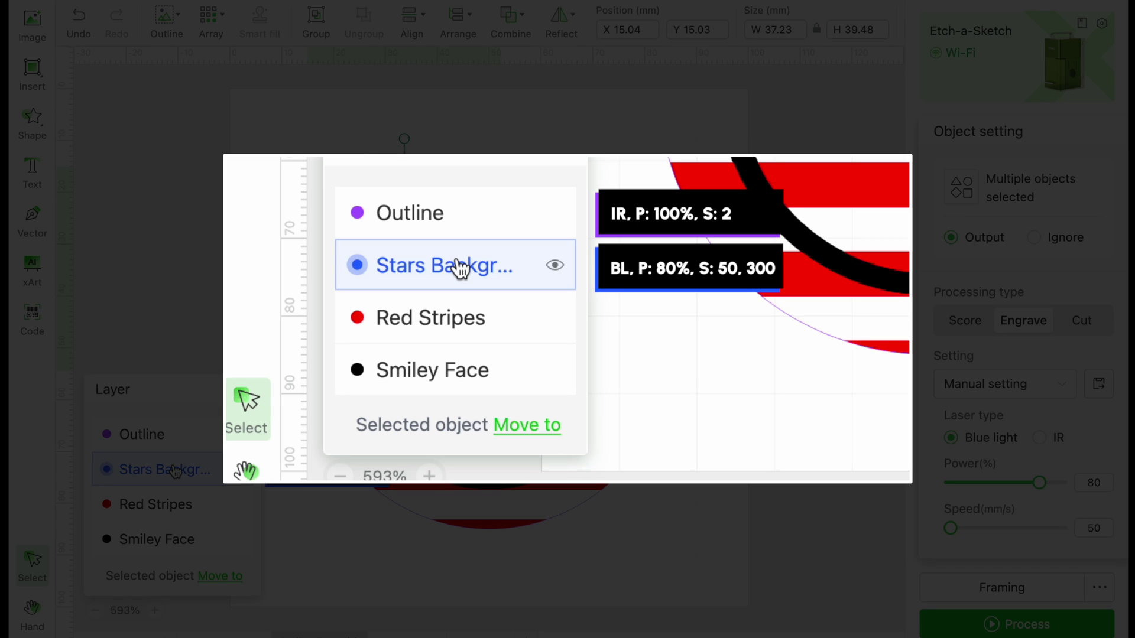
left_click(173, 504)
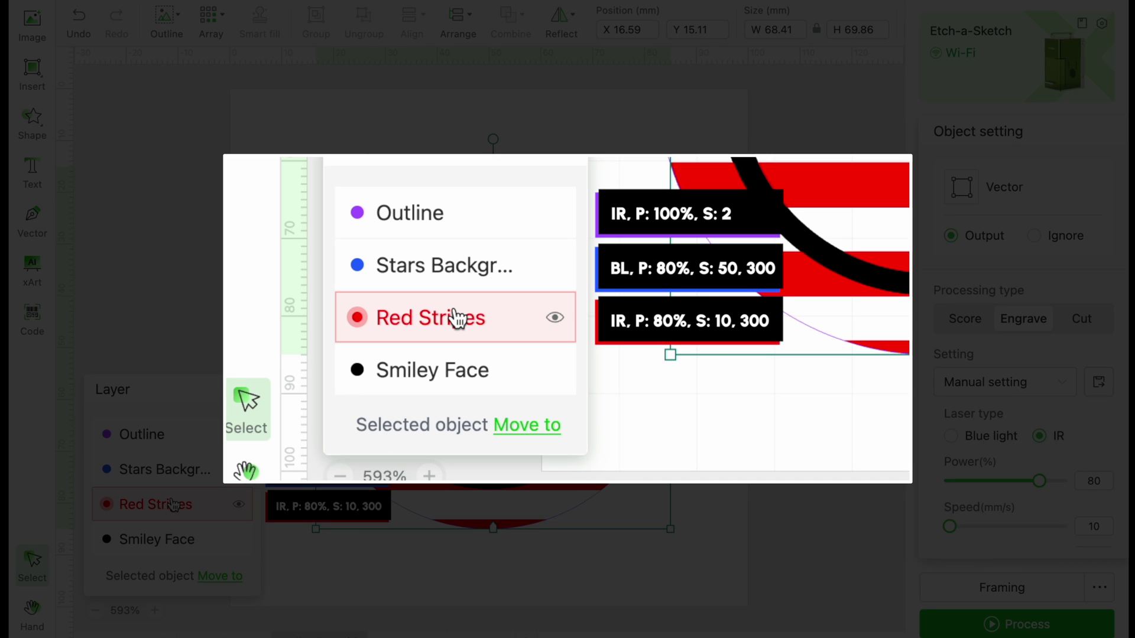
left_click(163, 540)
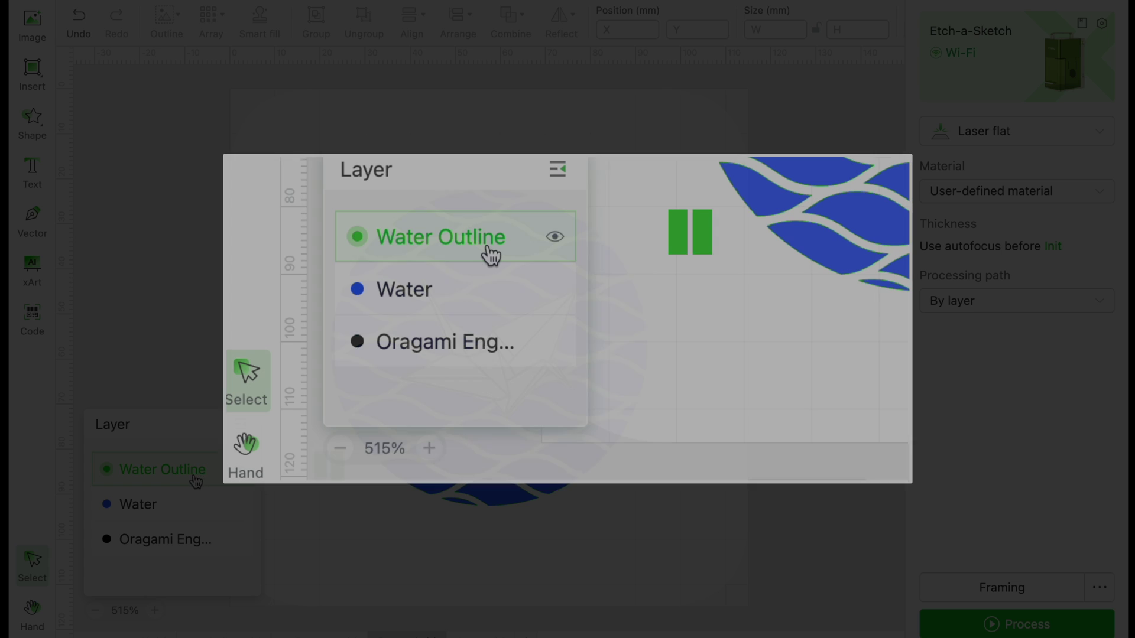
left_click(190, 473)
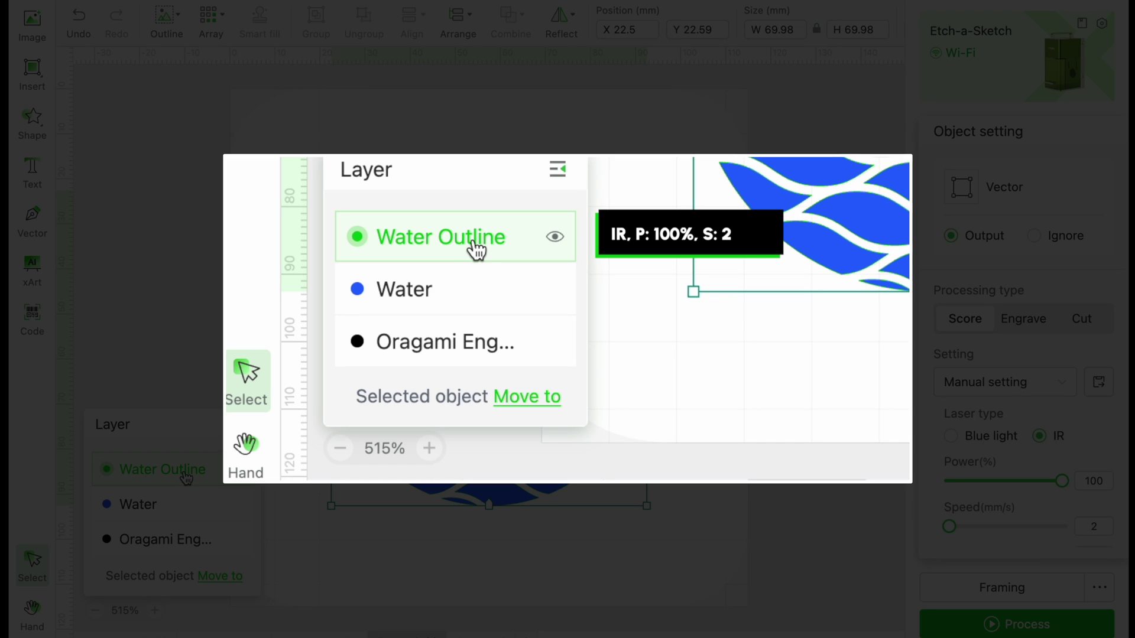
left_click(179, 506)
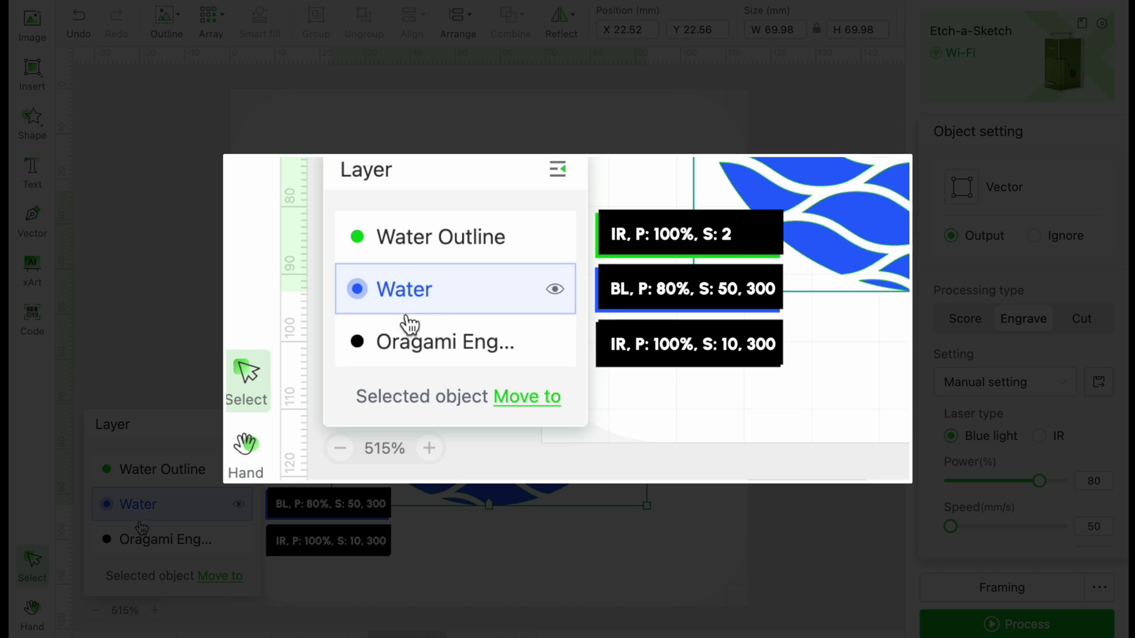
left_click(159, 539)
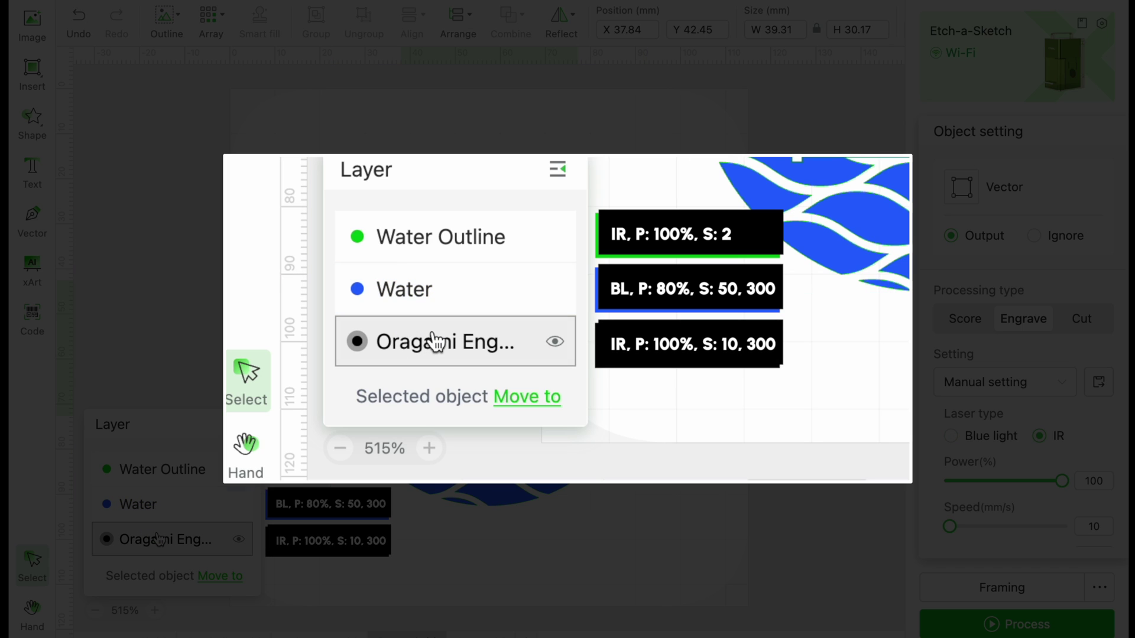